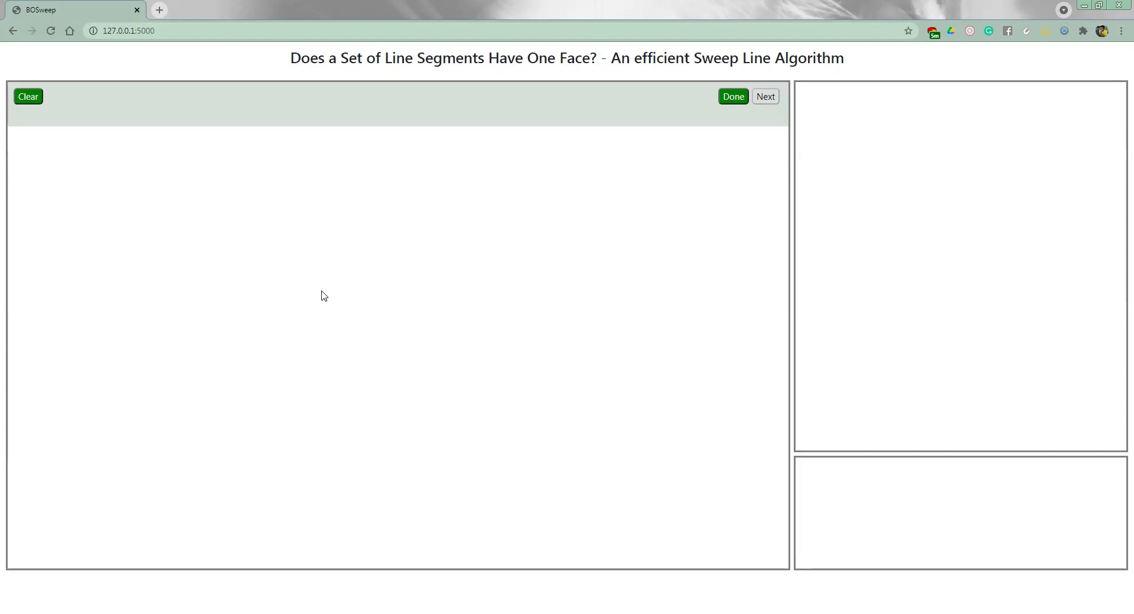
- Draw three intersecting segments: two crossing diagonally in an X and a near-horizontal one across both
drag(180, 186, 360, 408)
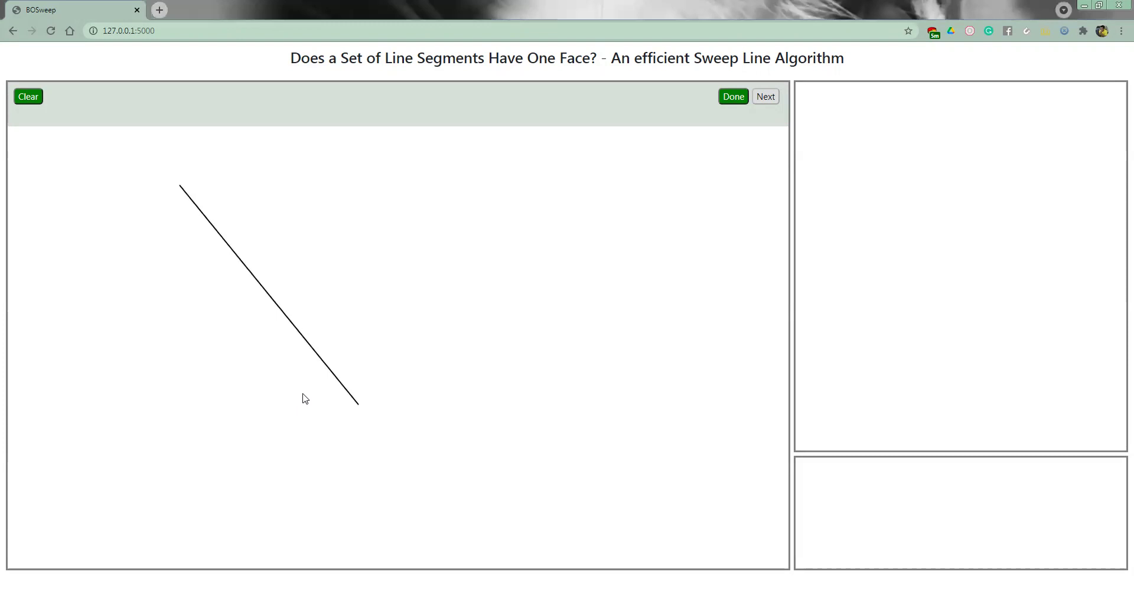
mouse_move(186, 381)
mouse_down()
mouse_move(290, 314)
mouse_move(365, 193)
mouse_up()
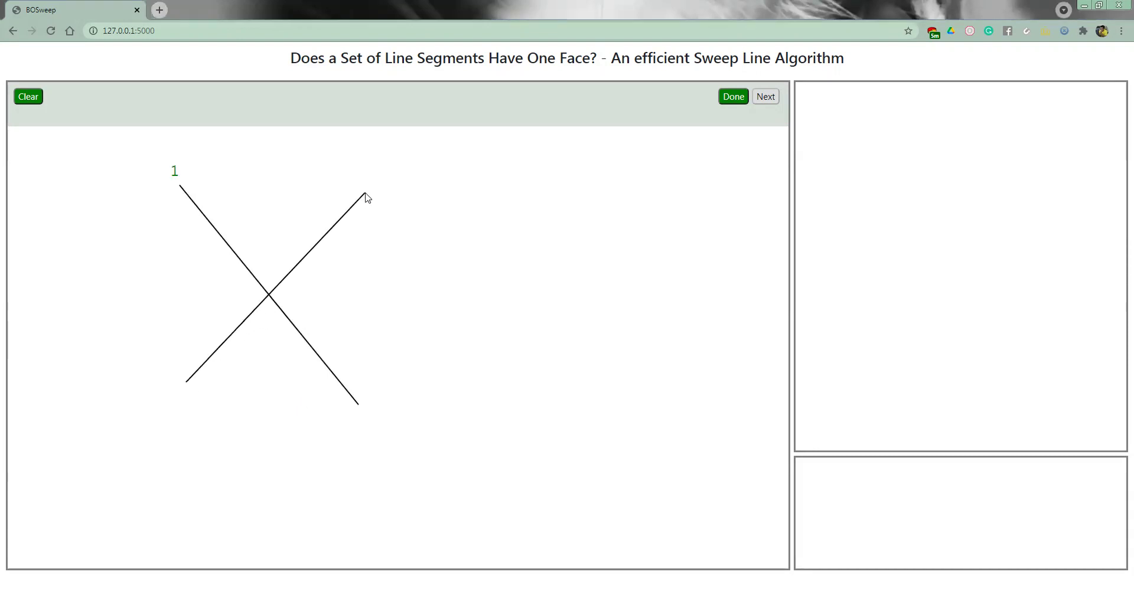
mouse_move(91, 344)
mouse_down()
mouse_move(554, 357)
mouse_move(541, 347)
mouse_up()
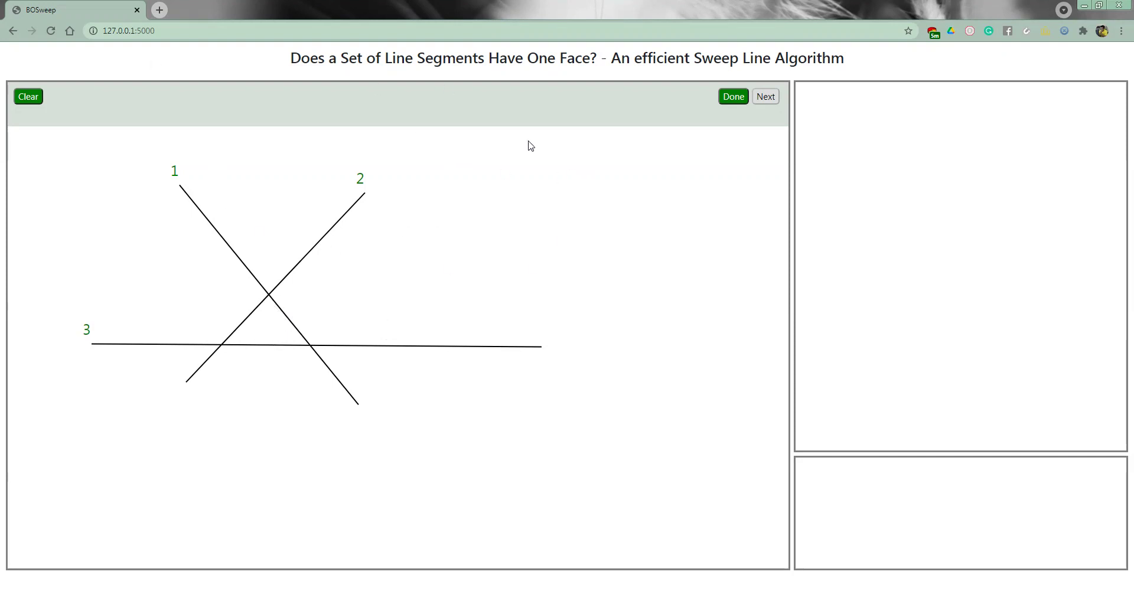
- Clear the canvas and draw segments 1 and 2 crossing in an X on the left
click(25, 103)
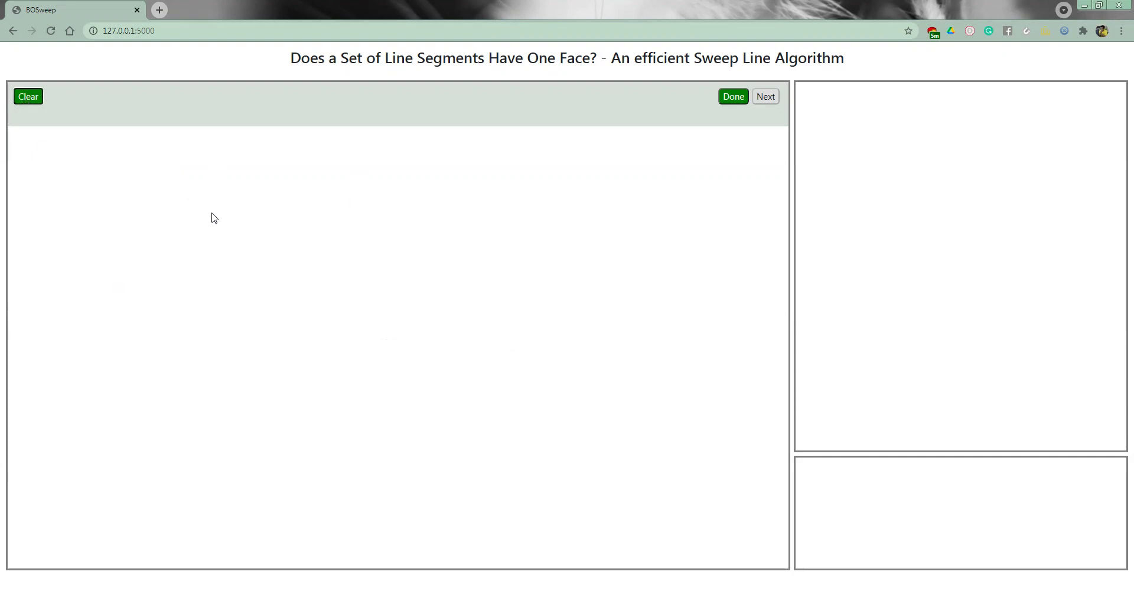
drag(172, 198, 251, 322)
drag(158, 341, 251, 175)
- Draw segments 3–6 on the right: 4 and 5 crossing segment 3, and short 6 crossing 4
drag(625, 226, 539, 404)
drag(505, 307, 650, 387)
drag(545, 242, 652, 306)
drag(536, 303, 510, 376)
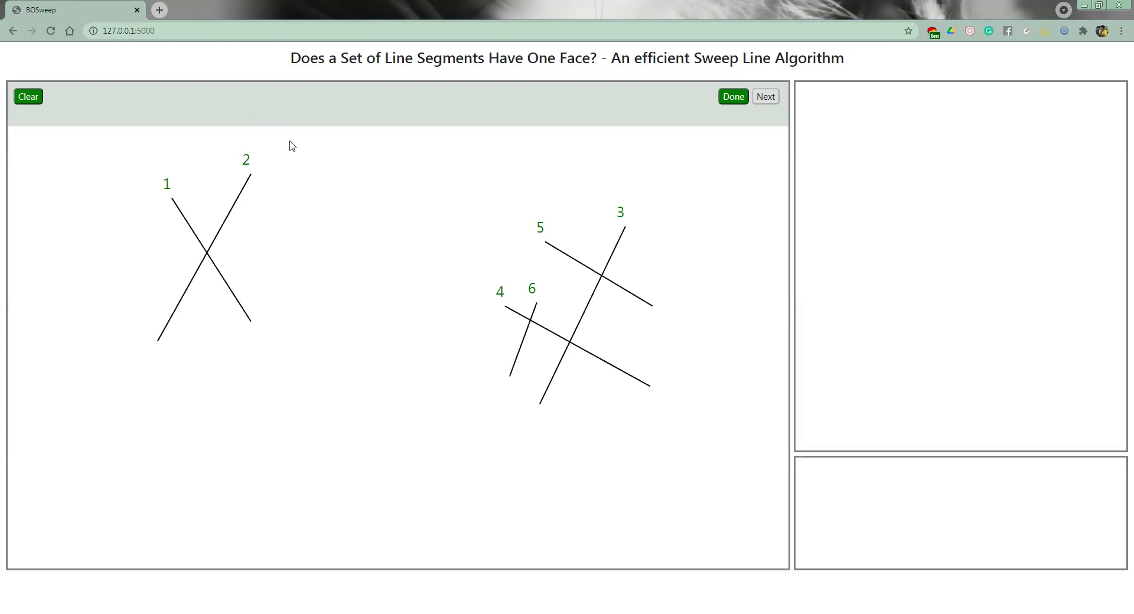
- Clear the canvas and draw segments 1 and 2 crossing in an X
click(29, 96)
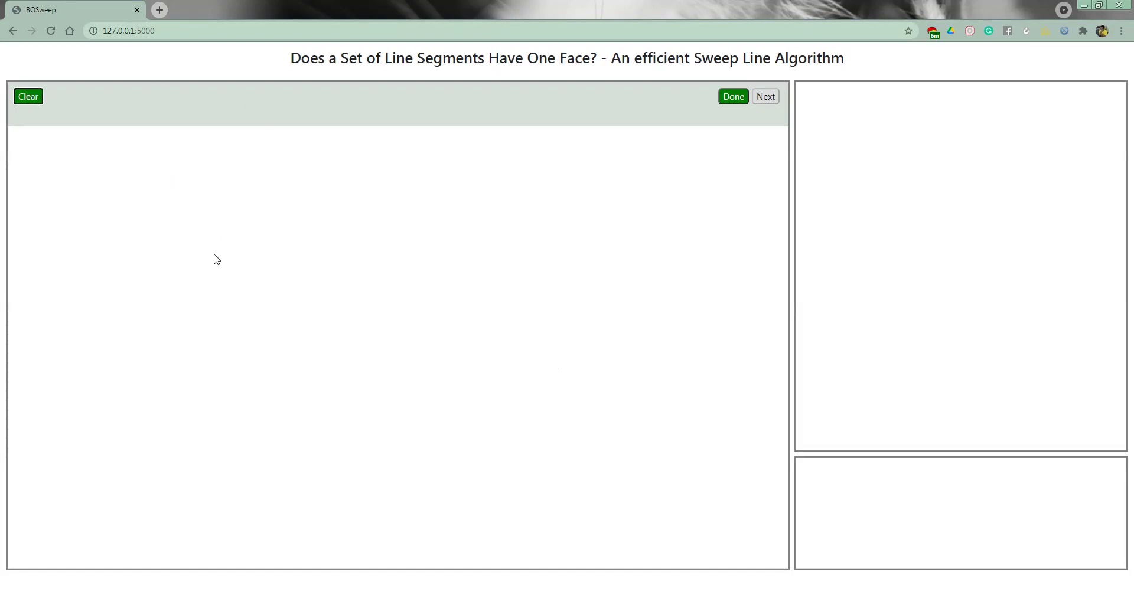
drag(159, 188, 291, 360)
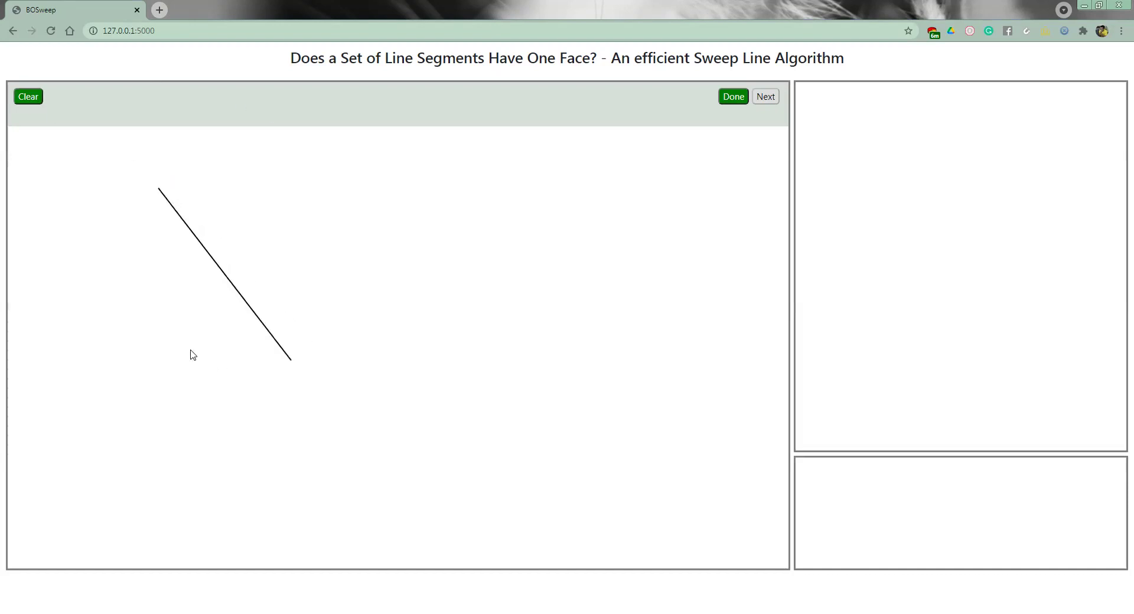
mouse_move(162, 355)
mouse_down()
mouse_move(301, 189)
mouse_move(329, 220)
mouse_move(341, 214)
mouse_up()
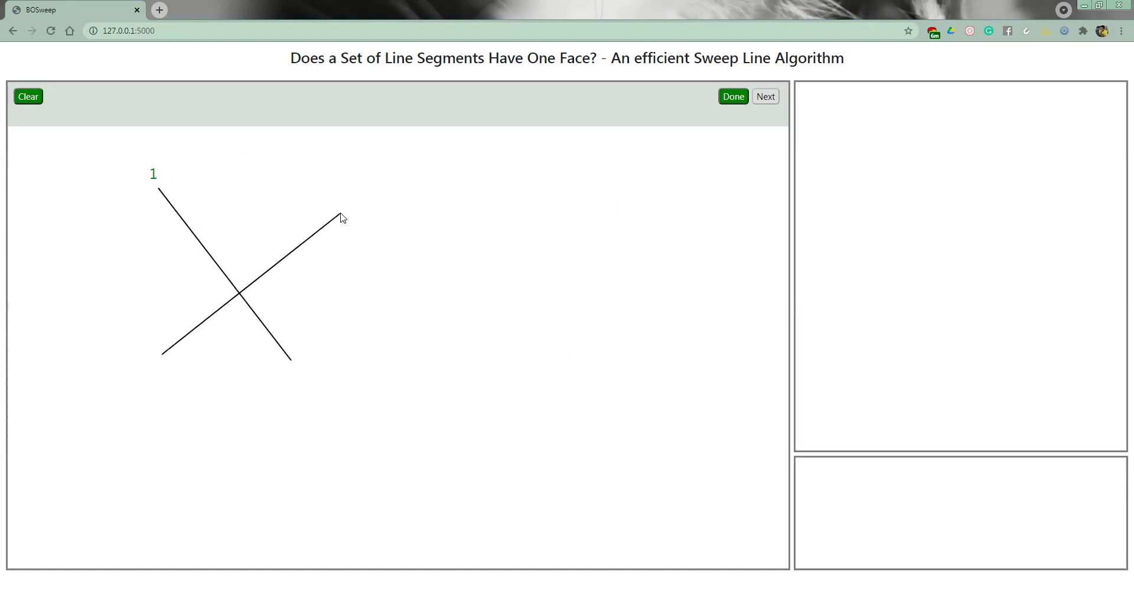
- Add long horizontal segment 3 across the X, segment 4 crossing it, and short segment 5 crossing 4
drag(85, 248, 579, 251)
drag(446, 195, 377, 377)
drag(346, 302, 458, 321)
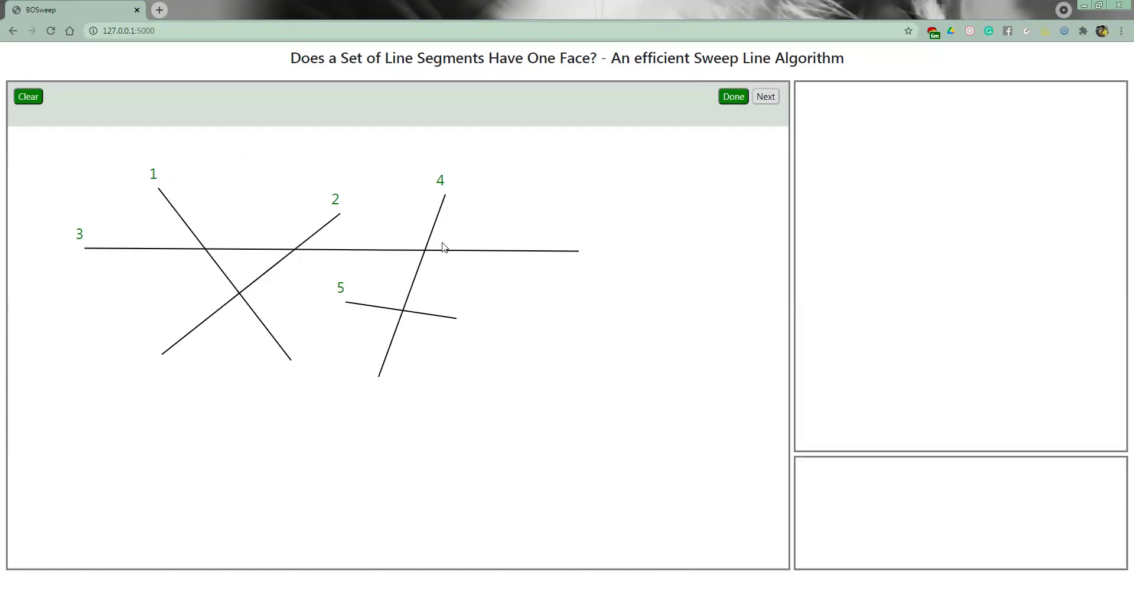
- Finish drawing to initialise the sweep with Q = (a1,a4,a2,a3,b3,a5,b5,b2,b1,b4) and five graph nodes
click(734, 98)
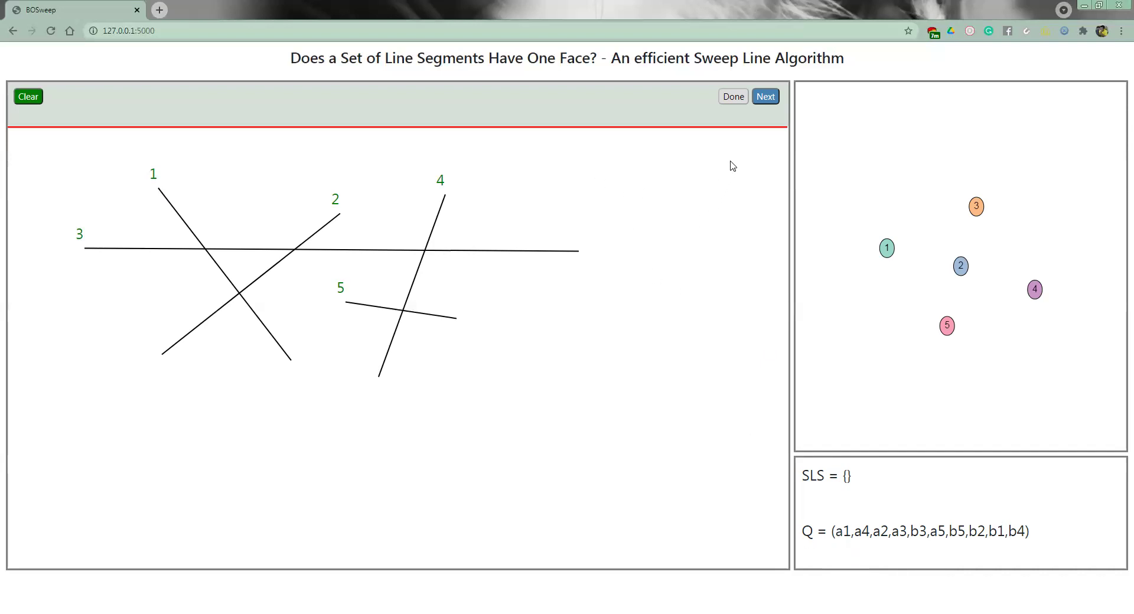
- Advance the sweep through the top endpoints of segments 1, 4 and 2
click(766, 97)
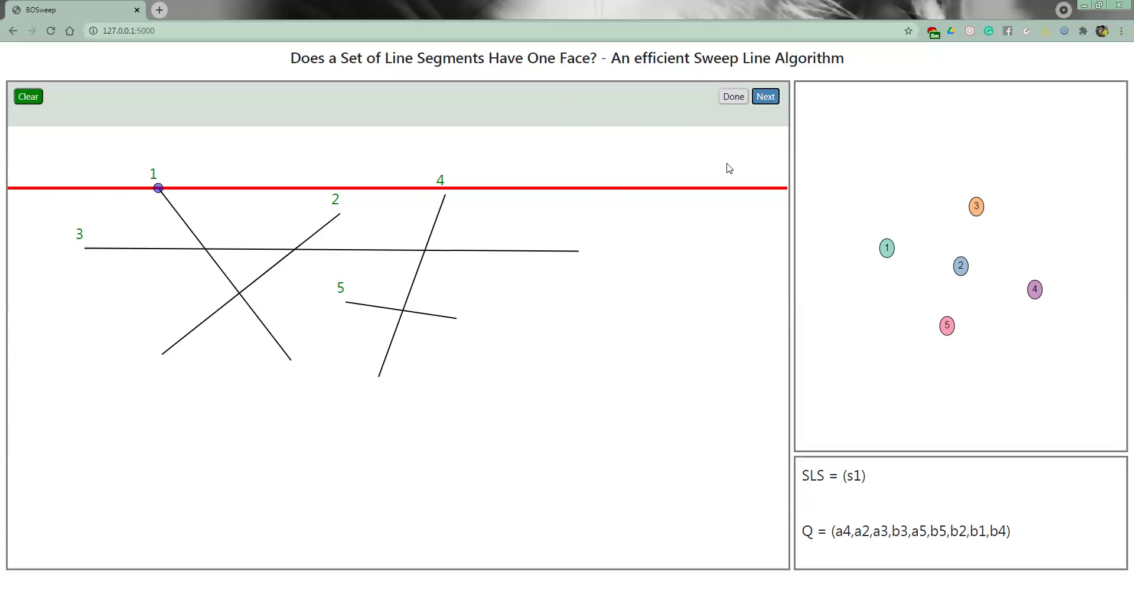
click(766, 101)
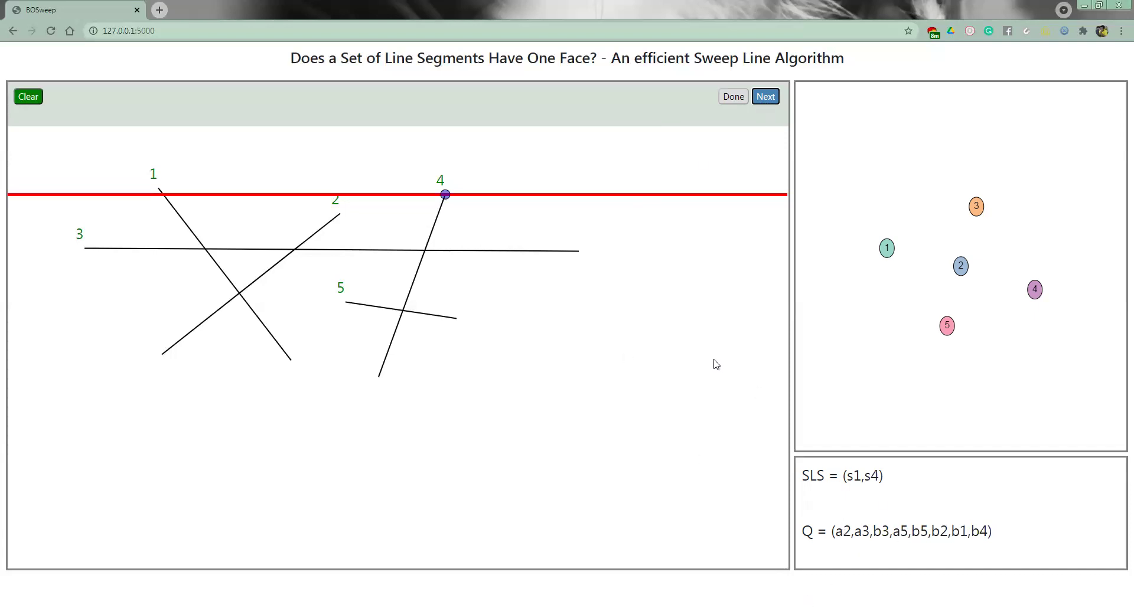
click(766, 100)
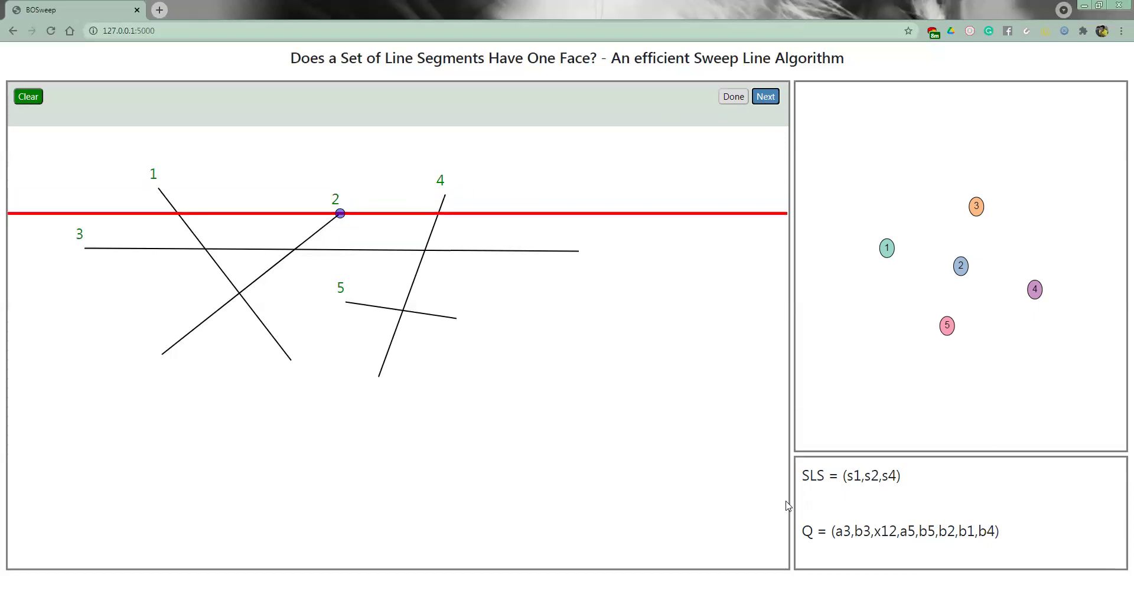
- Highlight the status entries, then advance to segment 3's left endpoint, giving SLS = (s3,s1,s2,s4)
drag(850, 477, 884, 476)
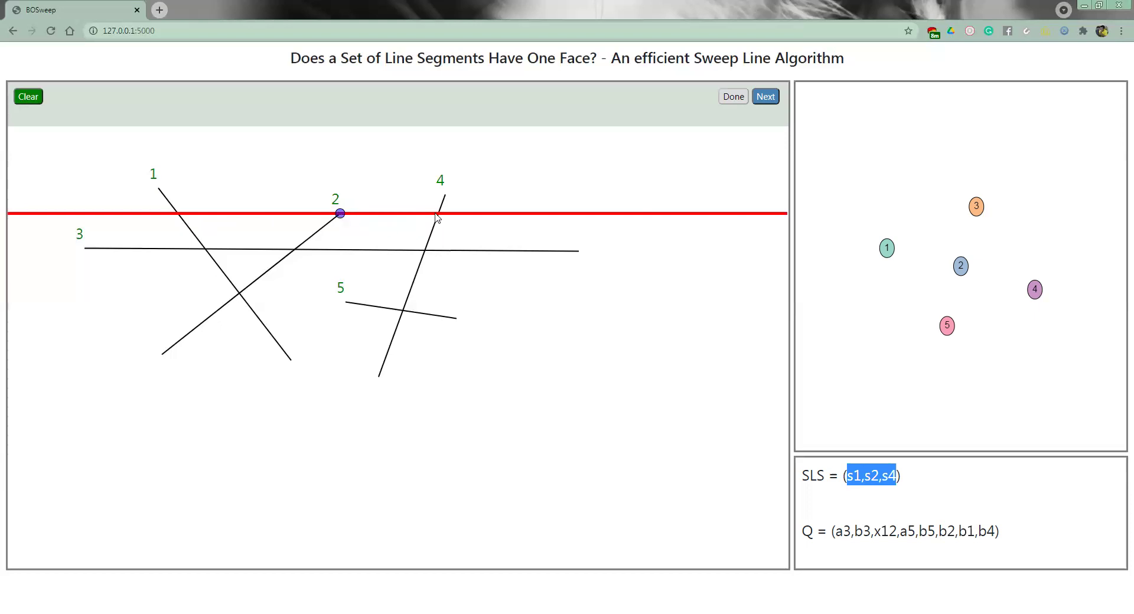
click(905, 474)
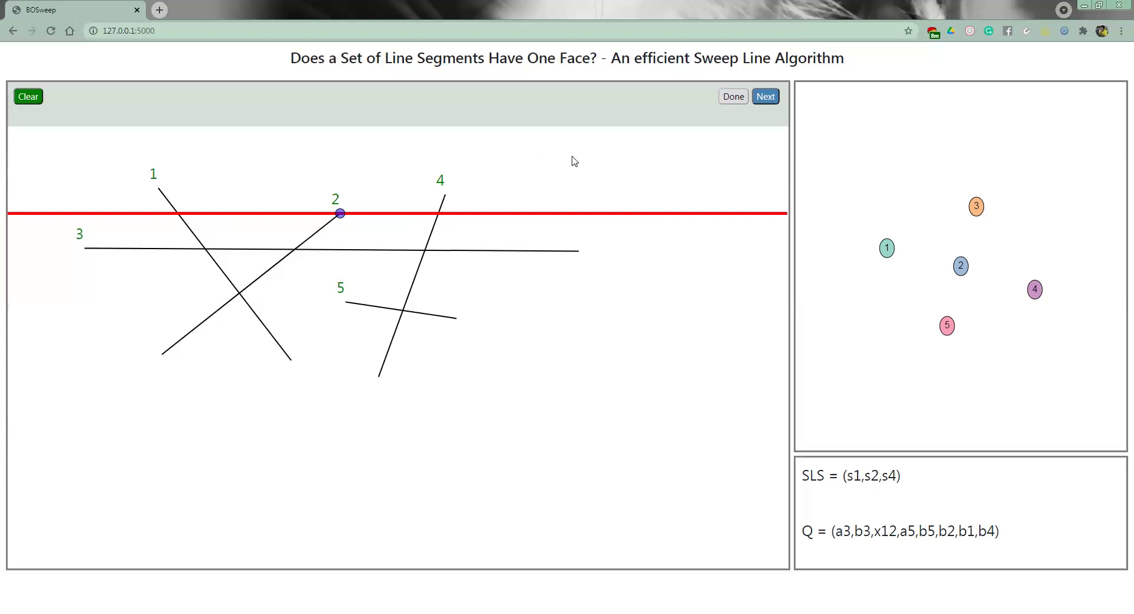
click(764, 97)
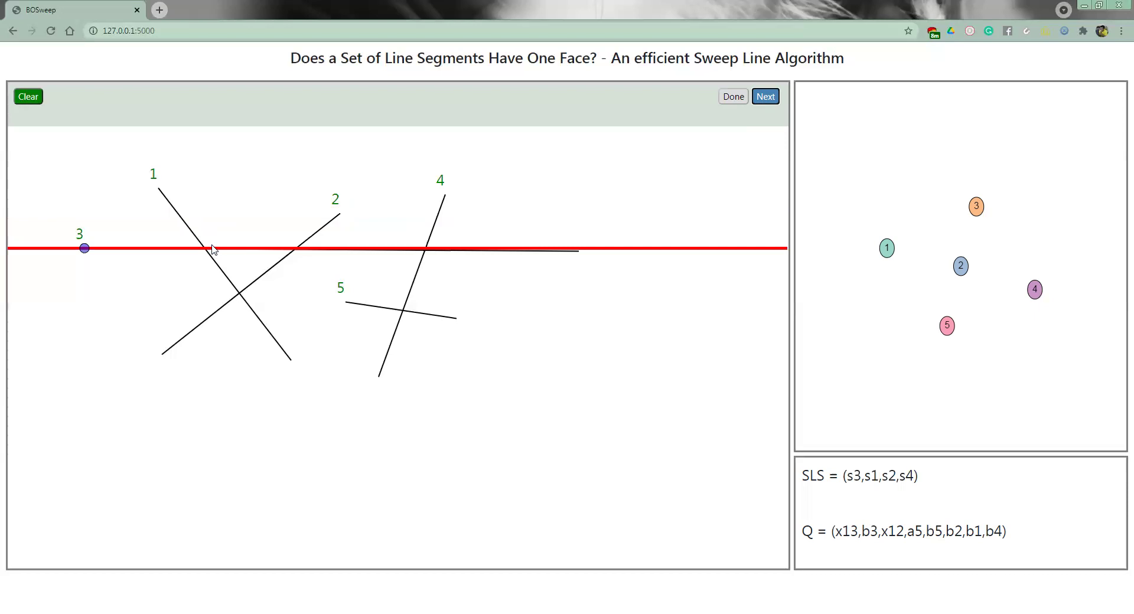
- Process the x13 crossing, linking nodes 1 and 3, and highlight the bracketed x12 queue event
click(764, 98)
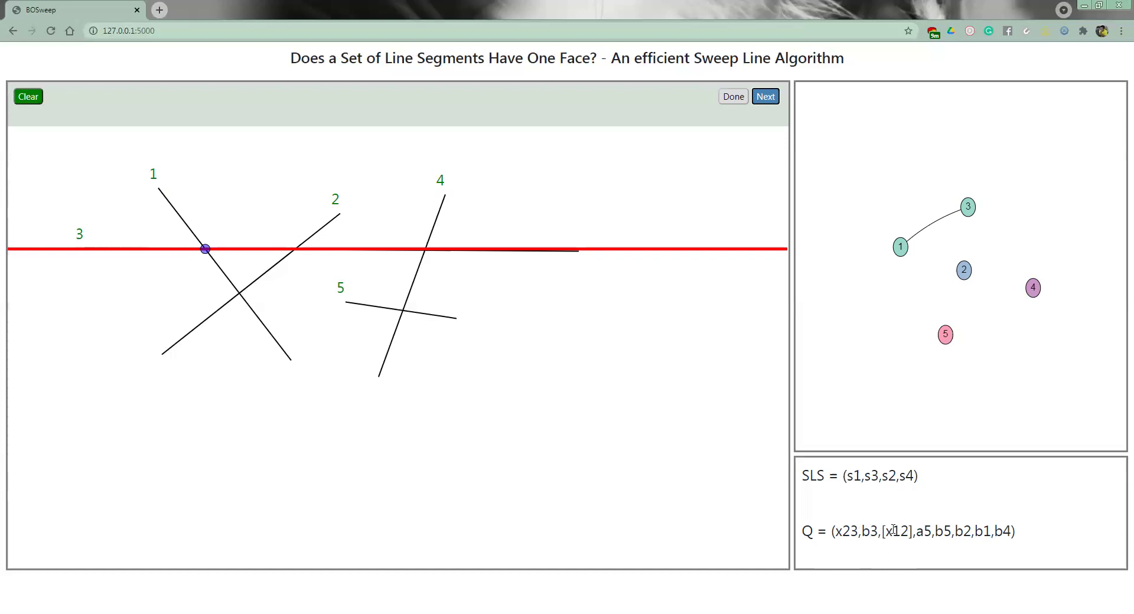
mouse_move(883, 534)
mouse_down()
mouse_move(916, 533)
mouse_move(886, 533)
mouse_up()
click(908, 532)
drag(889, 532, 906, 531)
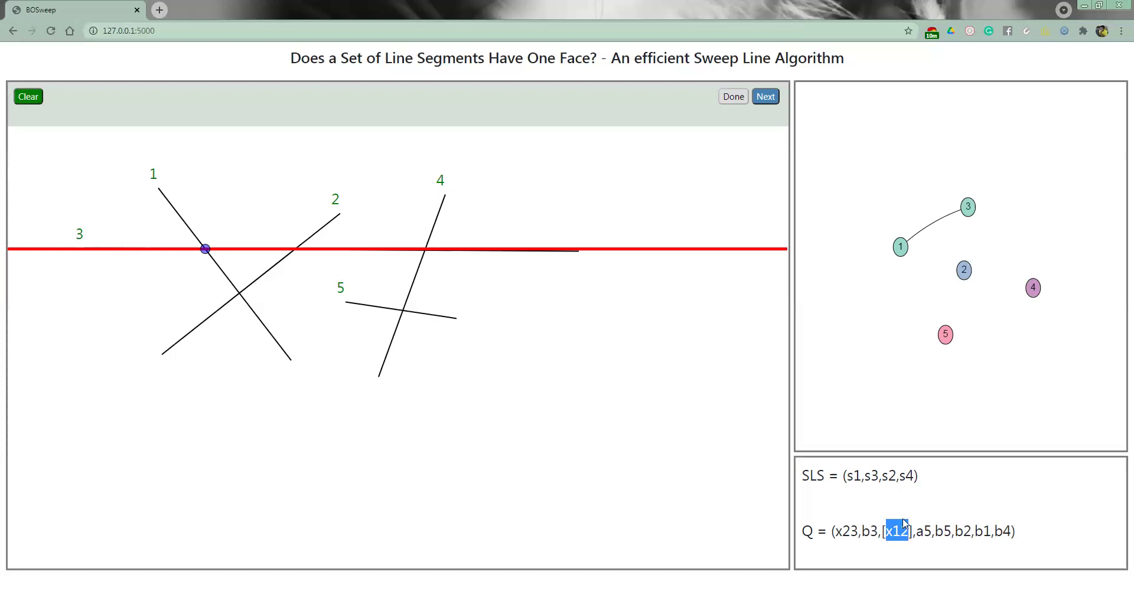
drag(848, 476, 894, 476)
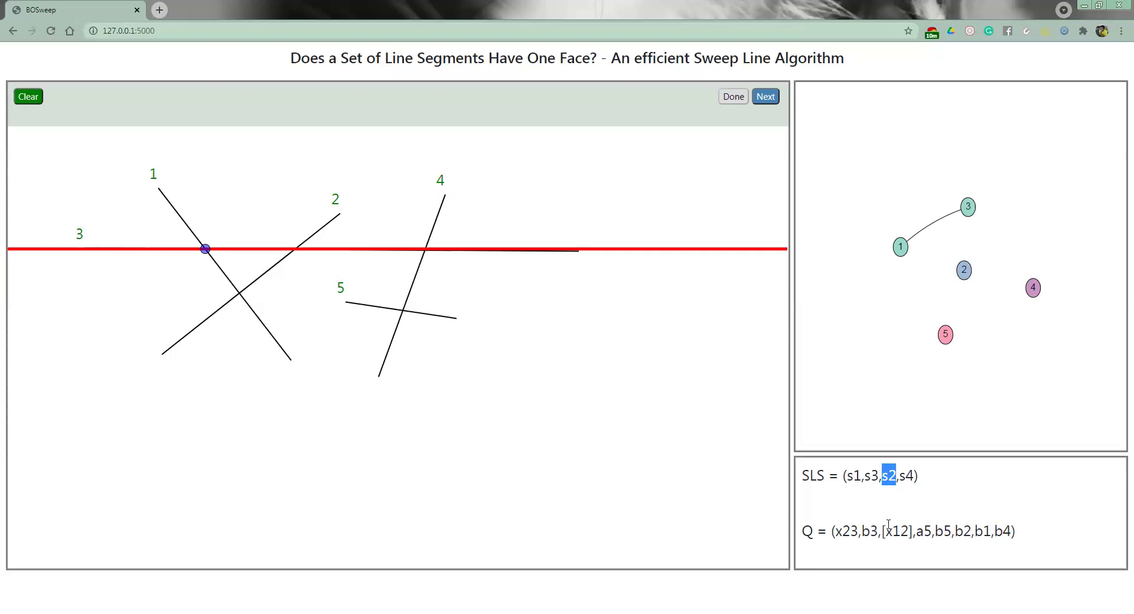
drag(886, 531, 910, 530)
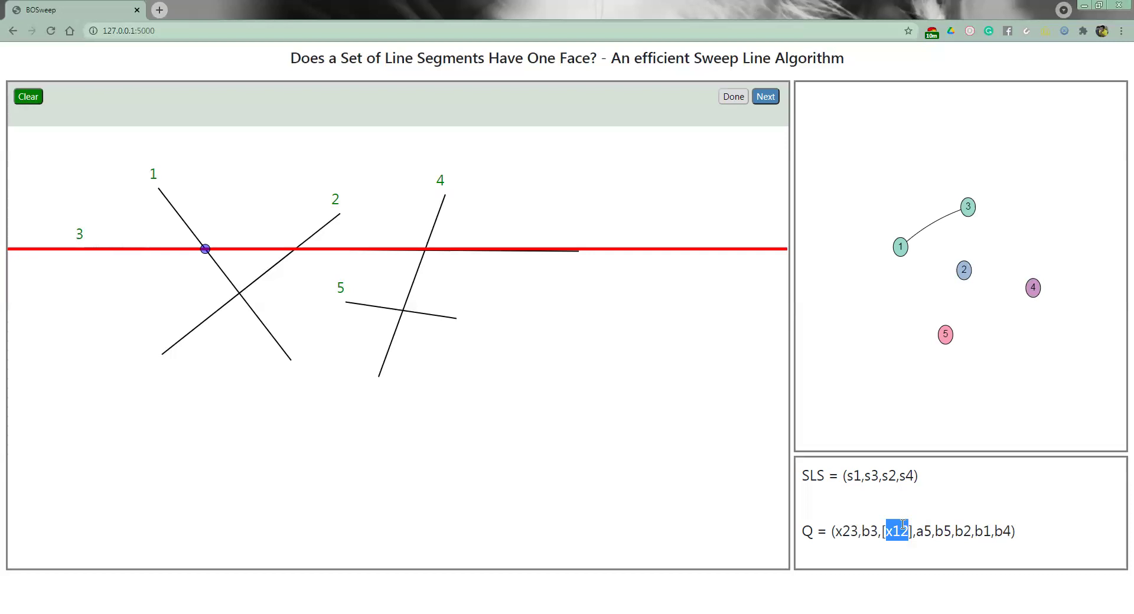
click(898, 530)
drag(882, 532, 916, 533)
click(896, 533)
drag(882, 528, 913, 525)
click(597, 282)
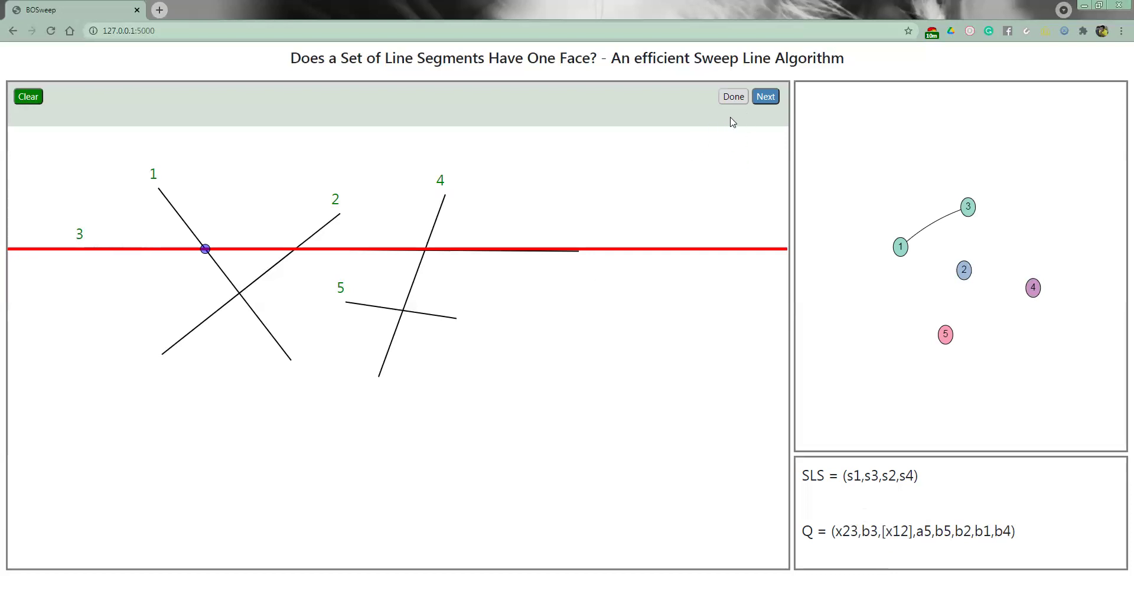
- Advance to the 2–3 crossing and highlight s3, s4 in the status and x34 in the queue
click(763, 100)
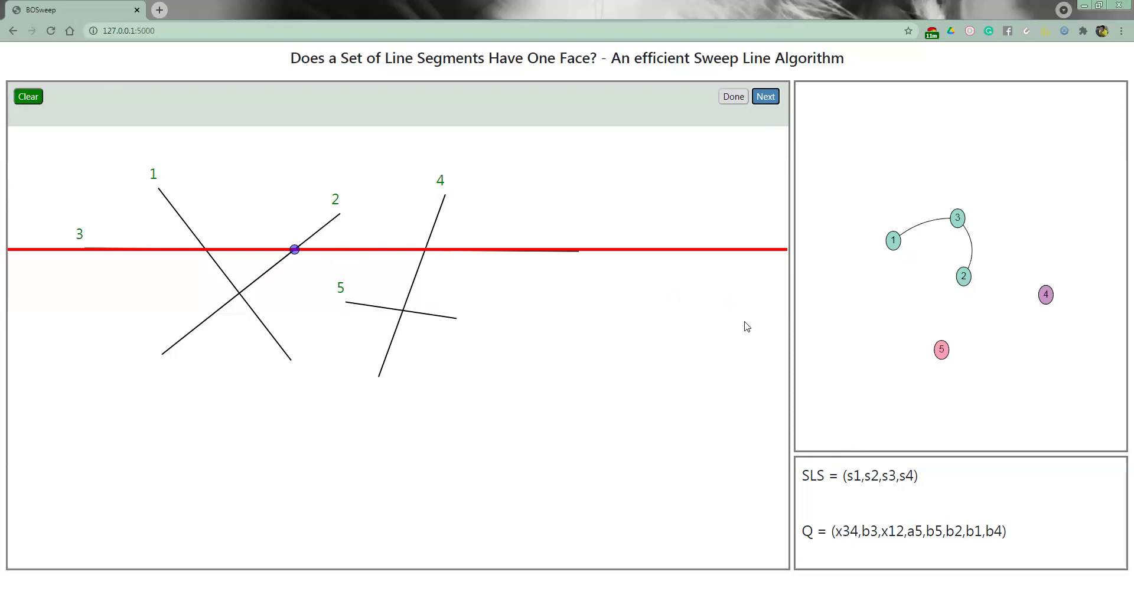
double_click(884, 475)
double_click(909, 476)
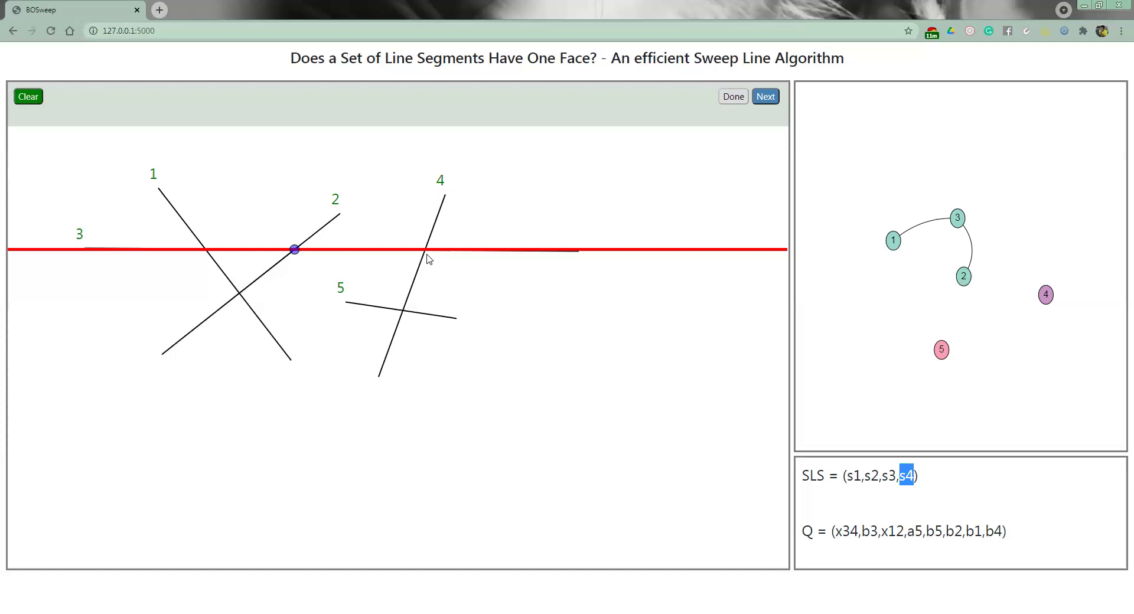
click(899, 519)
drag(885, 478, 913, 476)
drag(837, 532, 857, 531)
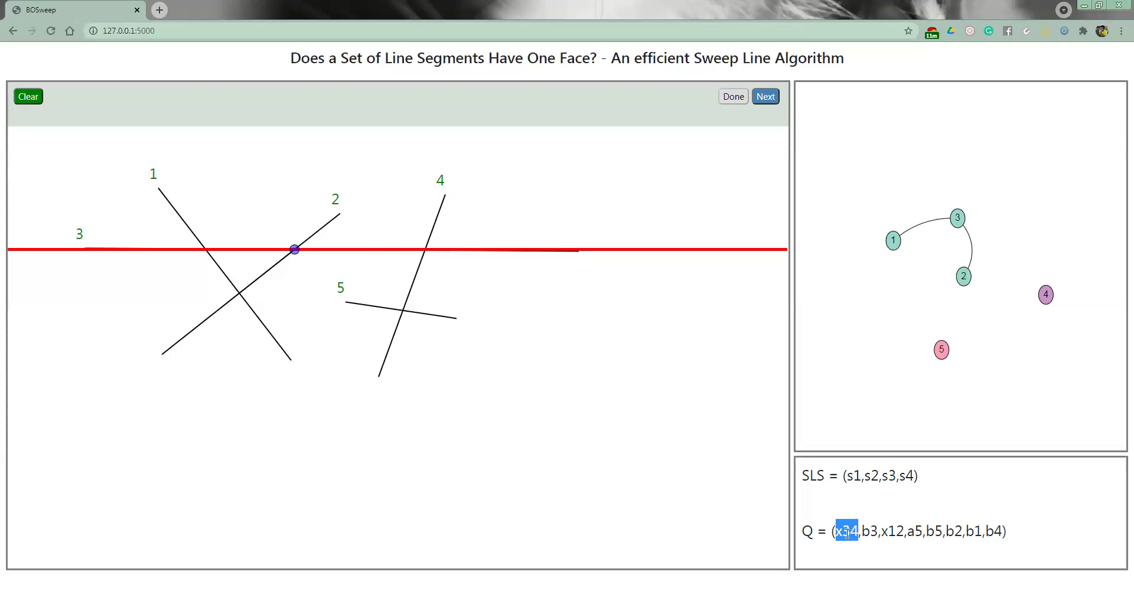
- Process x34, highlight s4, s3 and b3, then sweep past segment 3's end to the x12 crossing
click(767, 99)
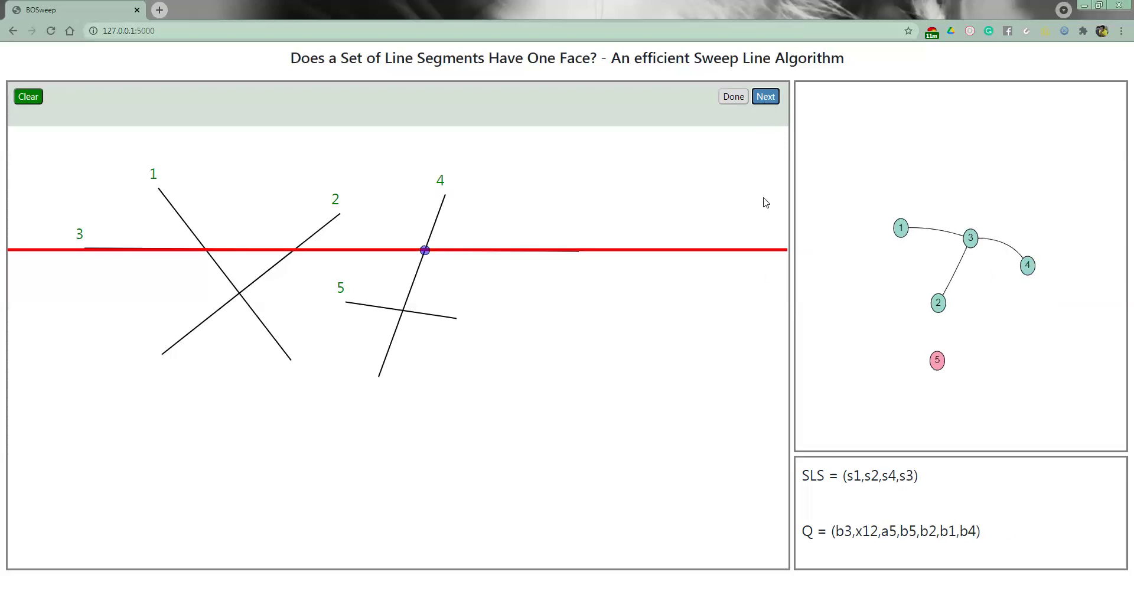
drag(884, 478, 911, 477)
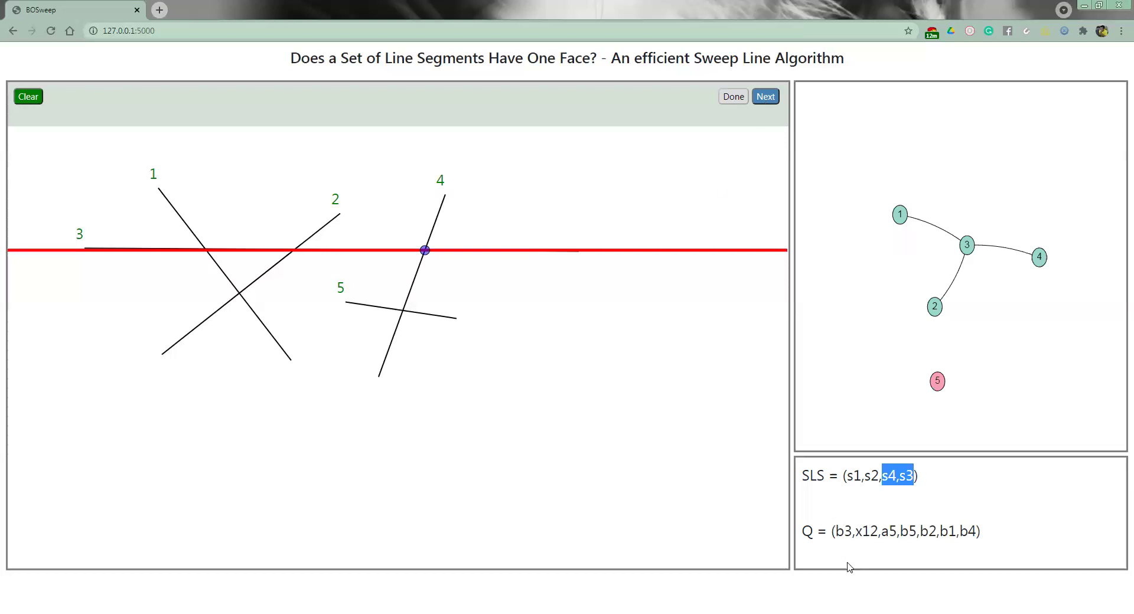
drag(832, 530, 852, 531)
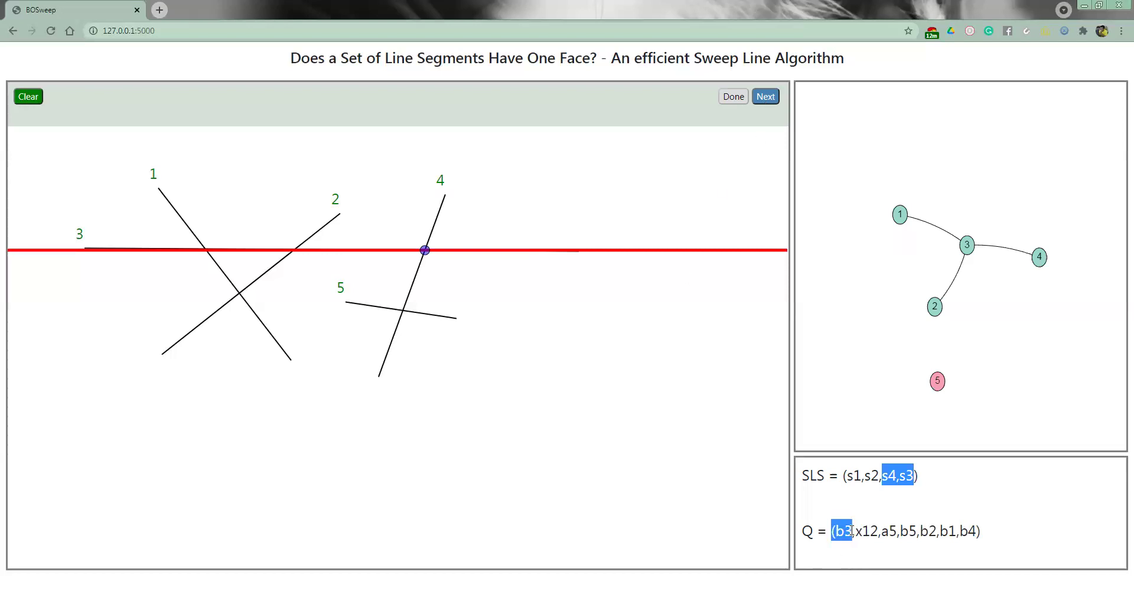
click(768, 99)
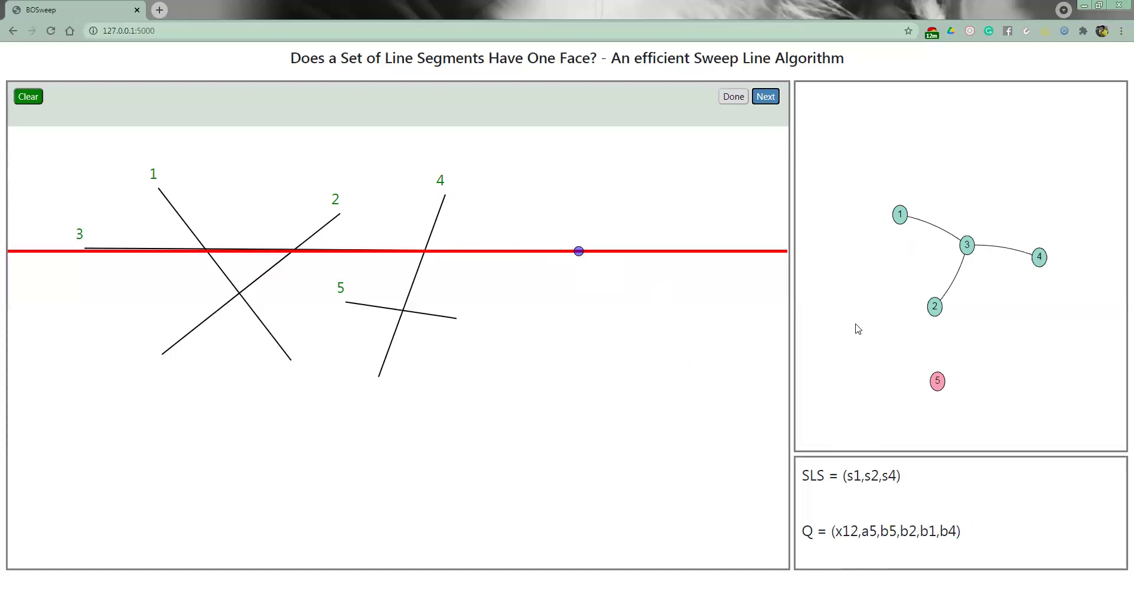
click(773, 95)
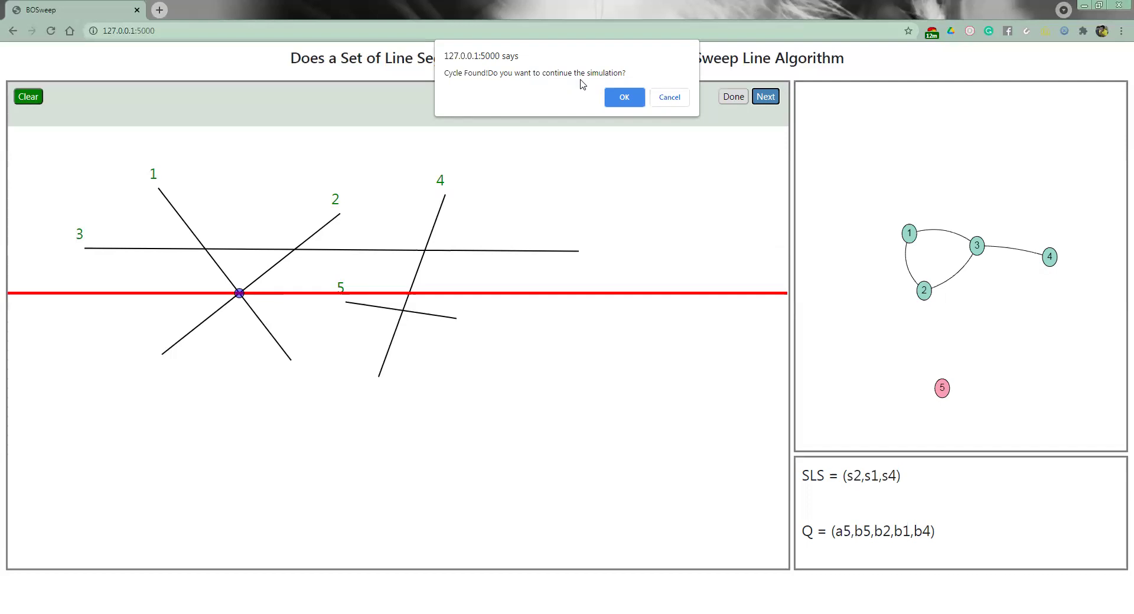
- Accept the Cycle Found prompt to continue the simulation with Q = (a5,b5,b2,b1,b4)
click(620, 105)
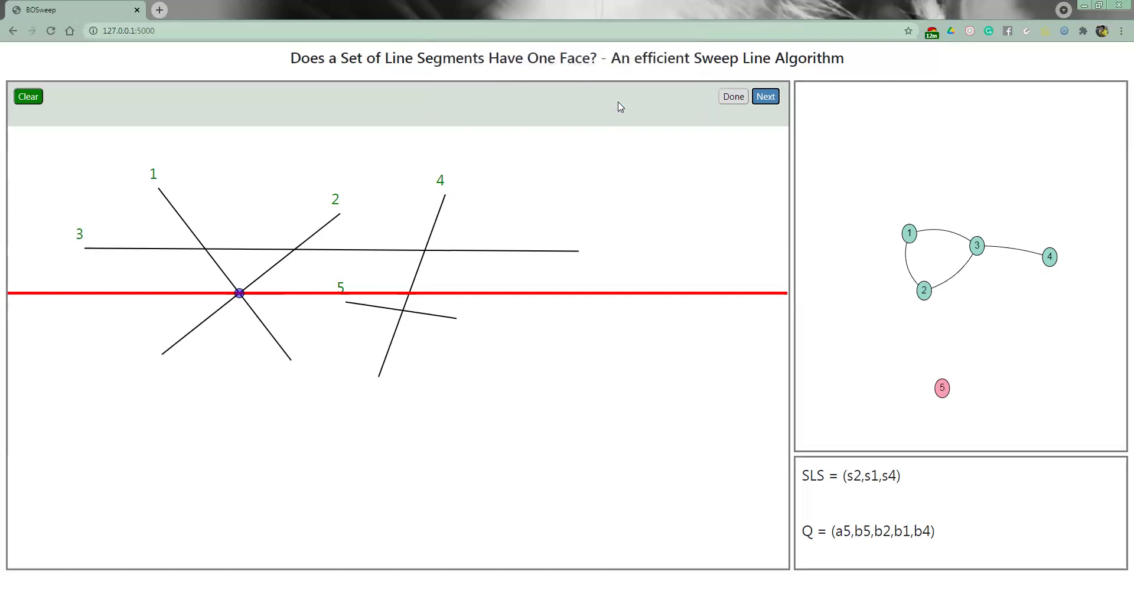
- Step through segment 5's ends, the 4–5 crossing, and the lower ends of segments 2, 1 and 4
click(766, 97)
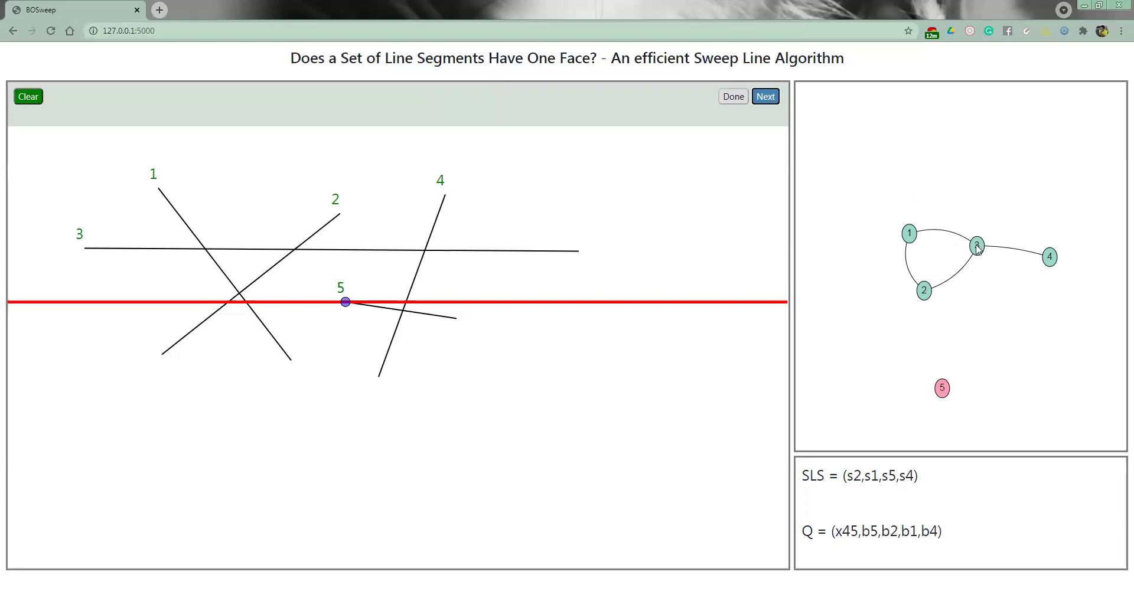
click(765, 99)
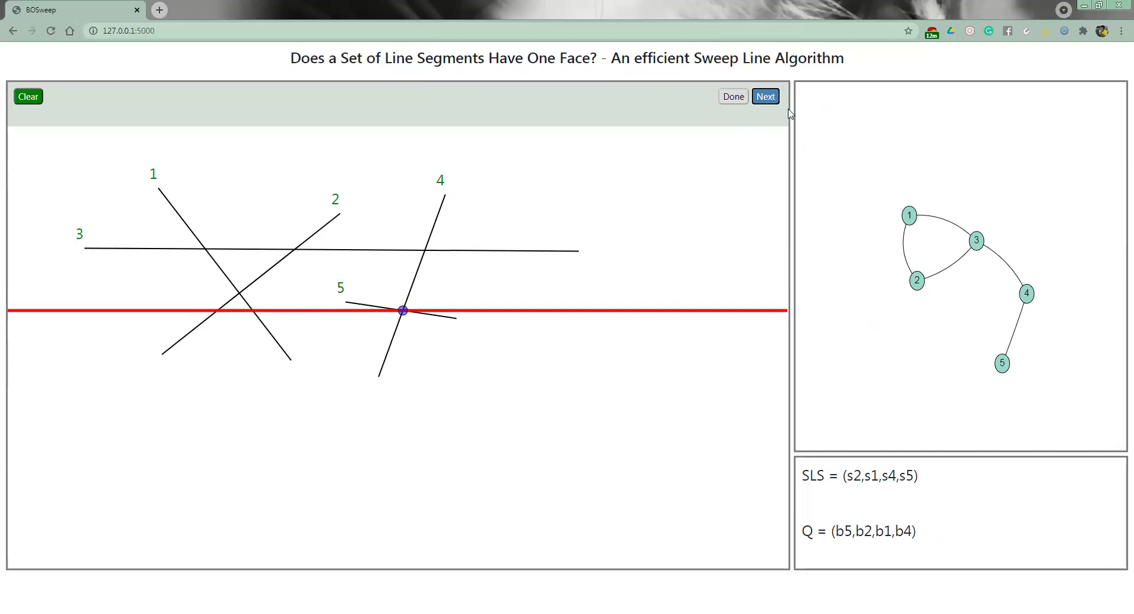
click(766, 97)
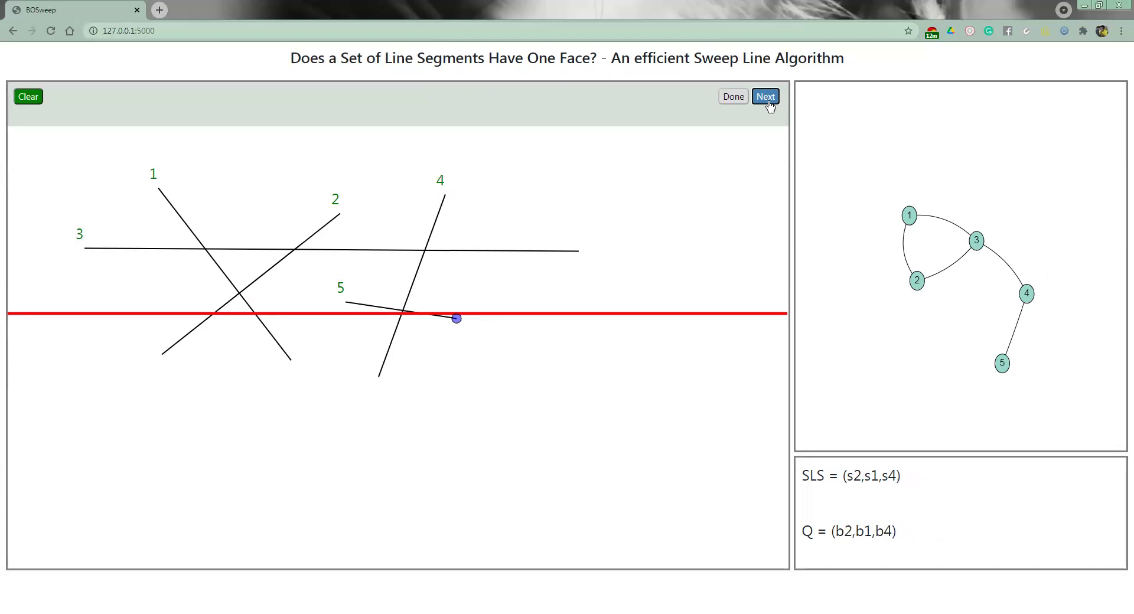
click(769, 103)
click(768, 103)
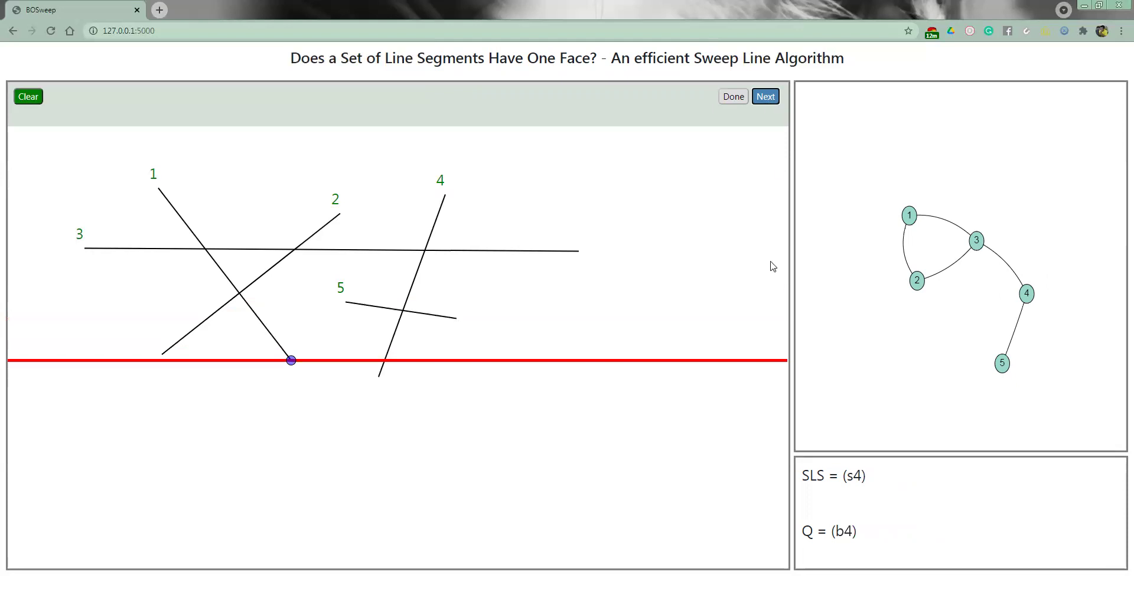
click(767, 98)
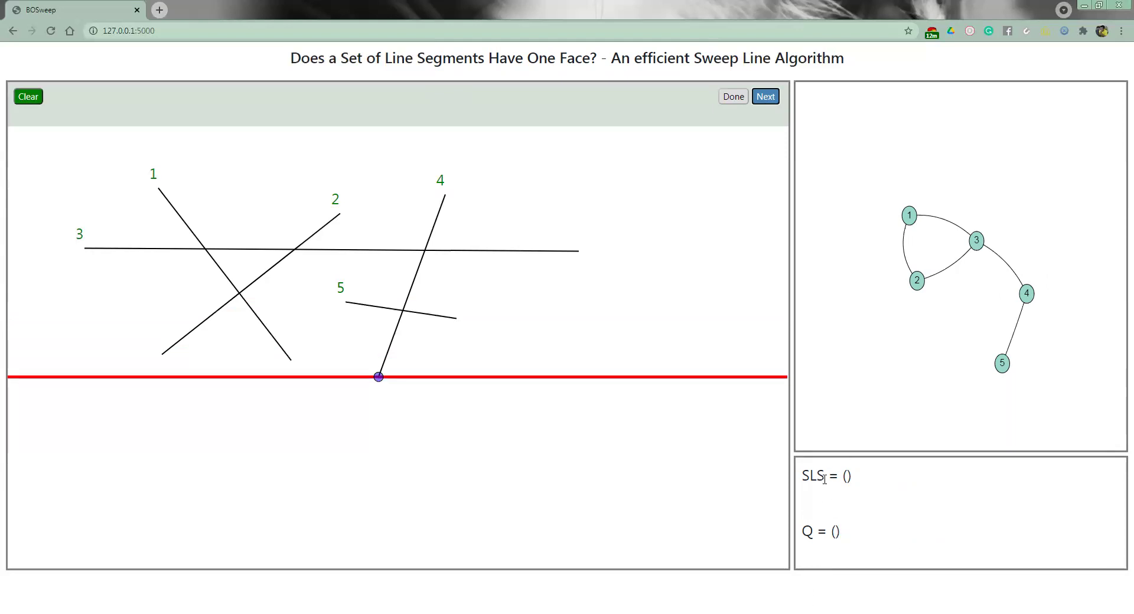
click(776, 97)
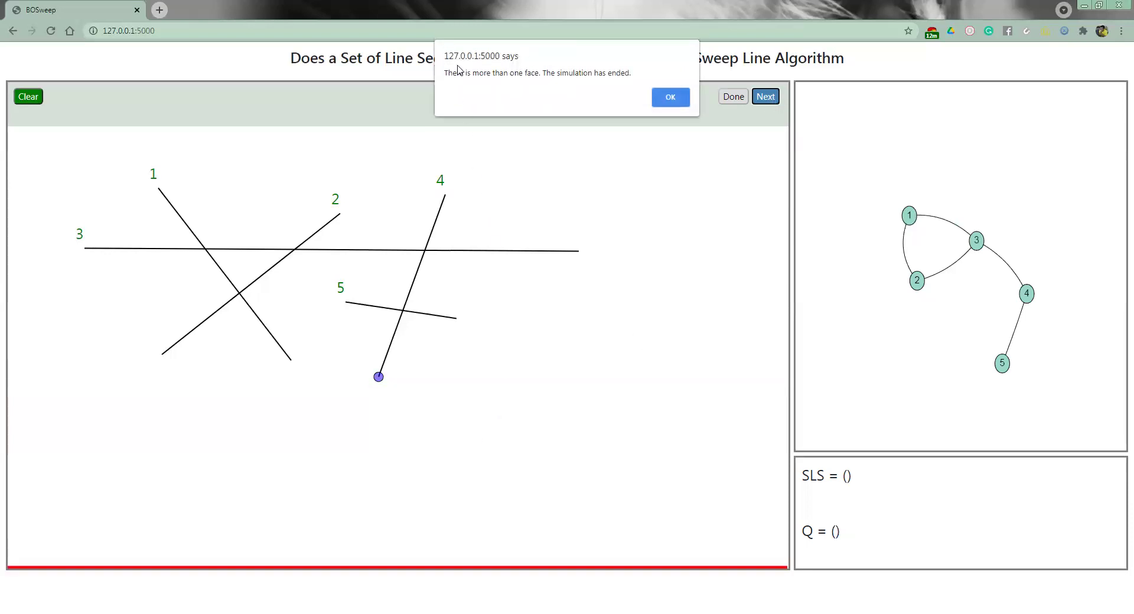
- Read the more-than-one-face result, dismiss the alert, and clear the canvas
drag(445, 73, 633, 73)
click(556, 74)
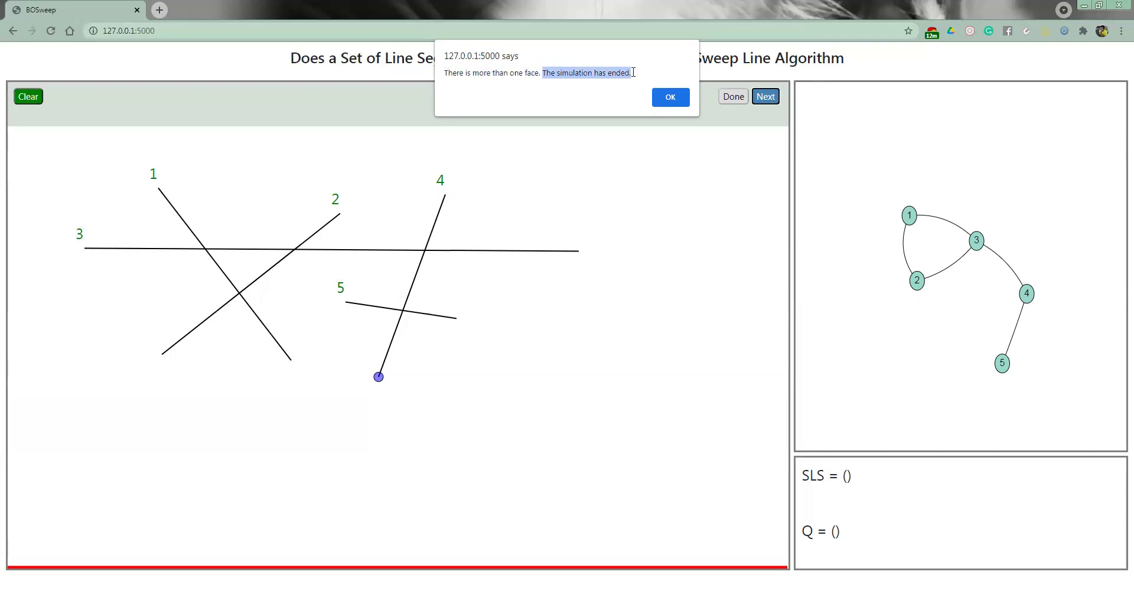
click(672, 104)
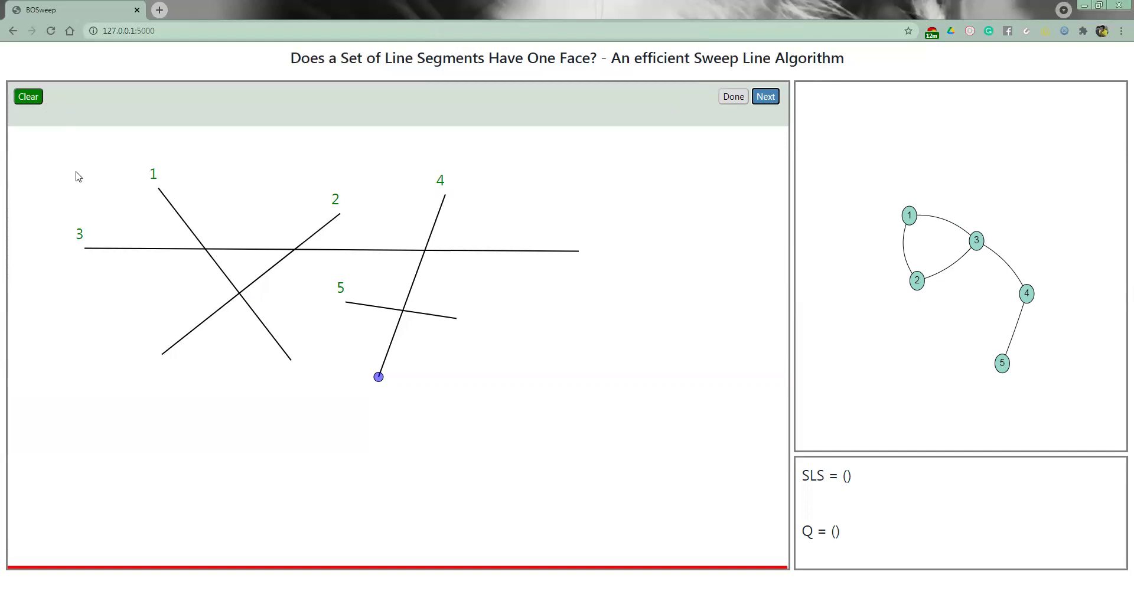
click(27, 97)
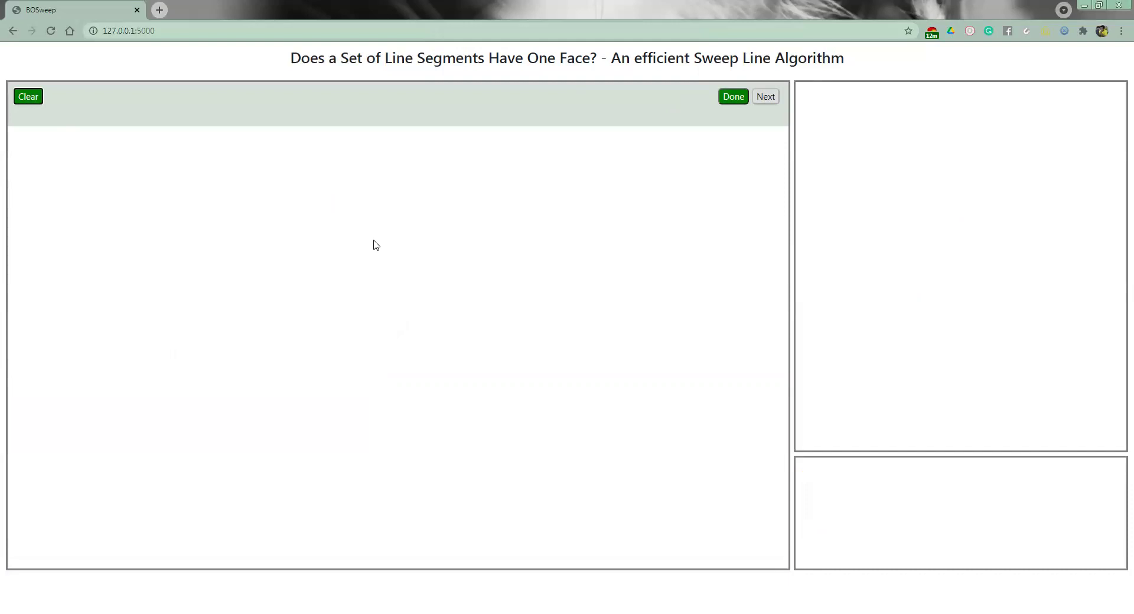
- Draw crossing segments 1 and 2 plus separate segments 3 and 4, then start the sweep
drag(257, 195, 392, 390)
mouse_move(204, 376)
mouse_down()
mouse_move(412, 222)
mouse_move(419, 203)
mouse_up()
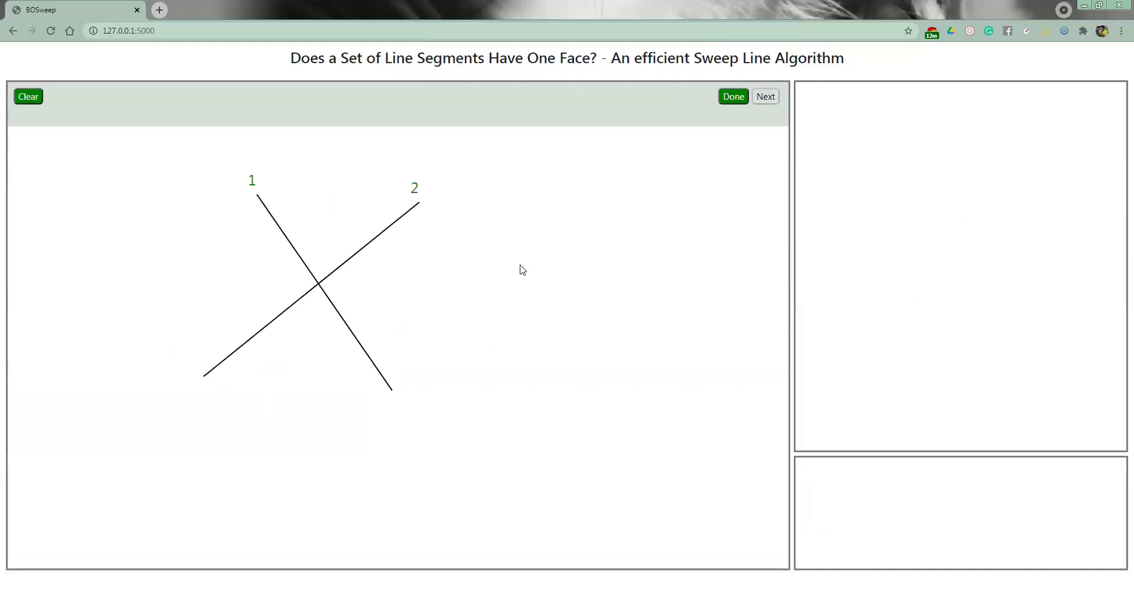
drag(324, 490, 569, 453)
drag(197, 472, 139, 508)
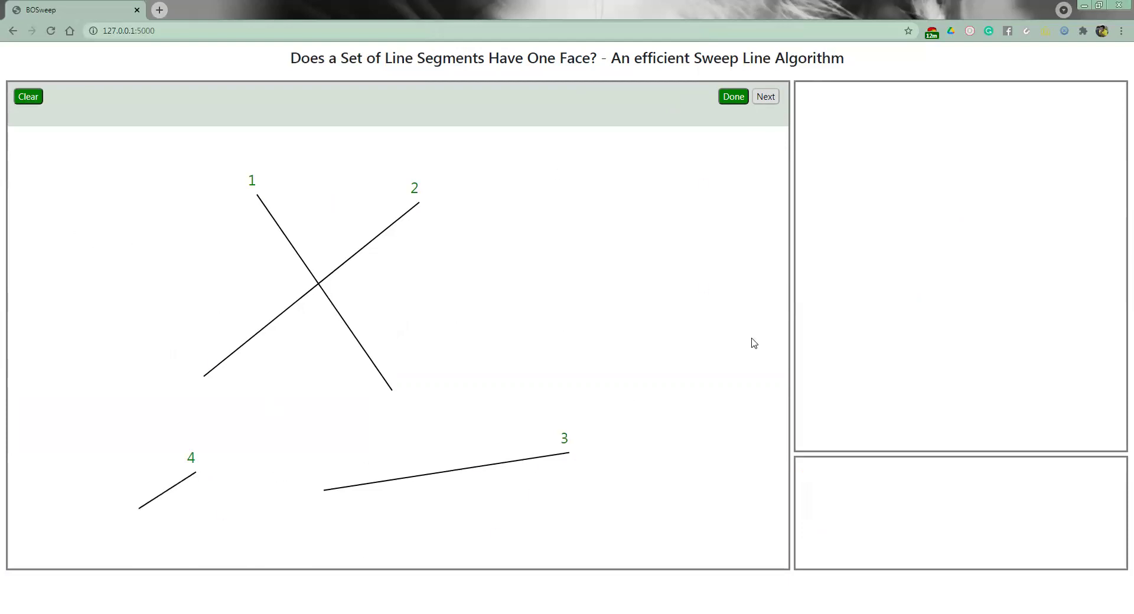
click(736, 100)
- Advance the sweep through s1, a2, the 1–2 intersection, b2 and b1
click(765, 98)
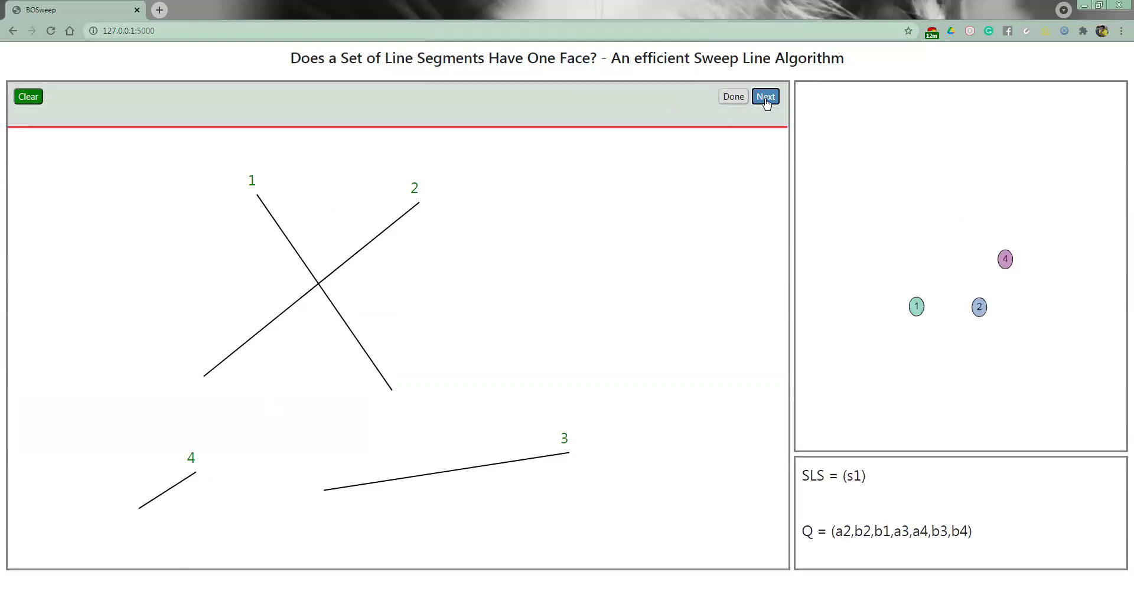
click(765, 97)
click(766, 97)
click(765, 98)
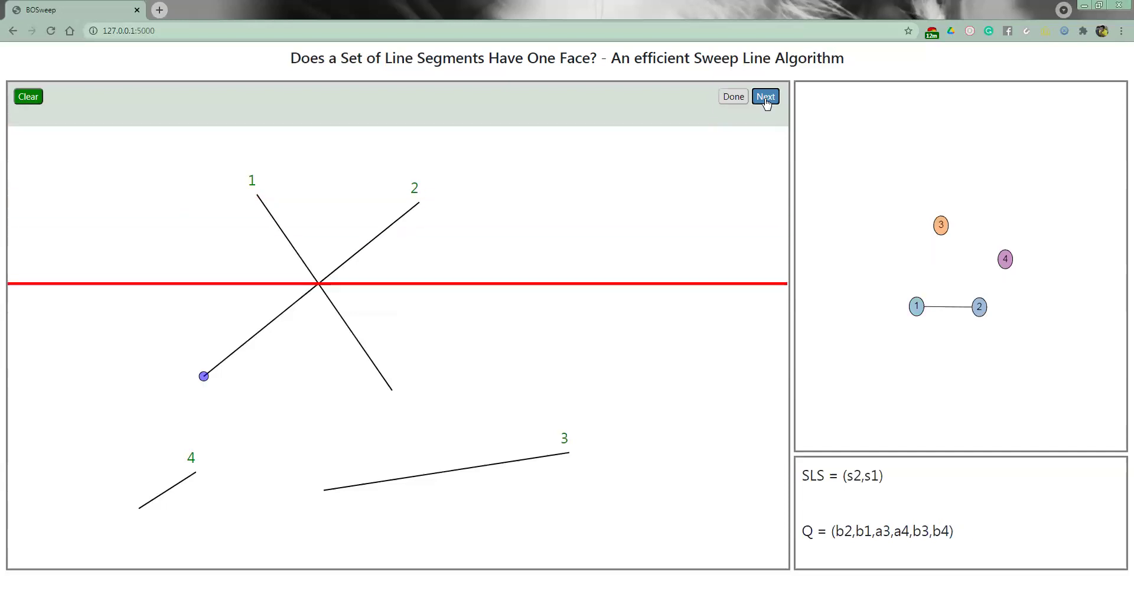
click(765, 98)
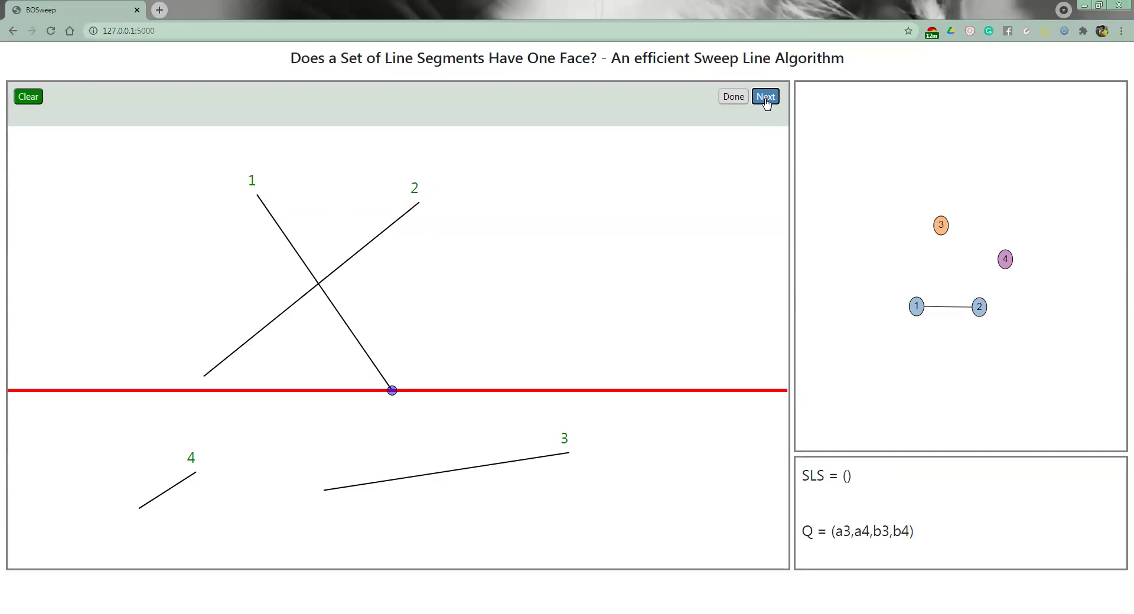
- Advance the sweep through events a3, a4, b3 and b4 until the queue empties
click(765, 97)
click(765, 97)
click(766, 98)
click(766, 98)
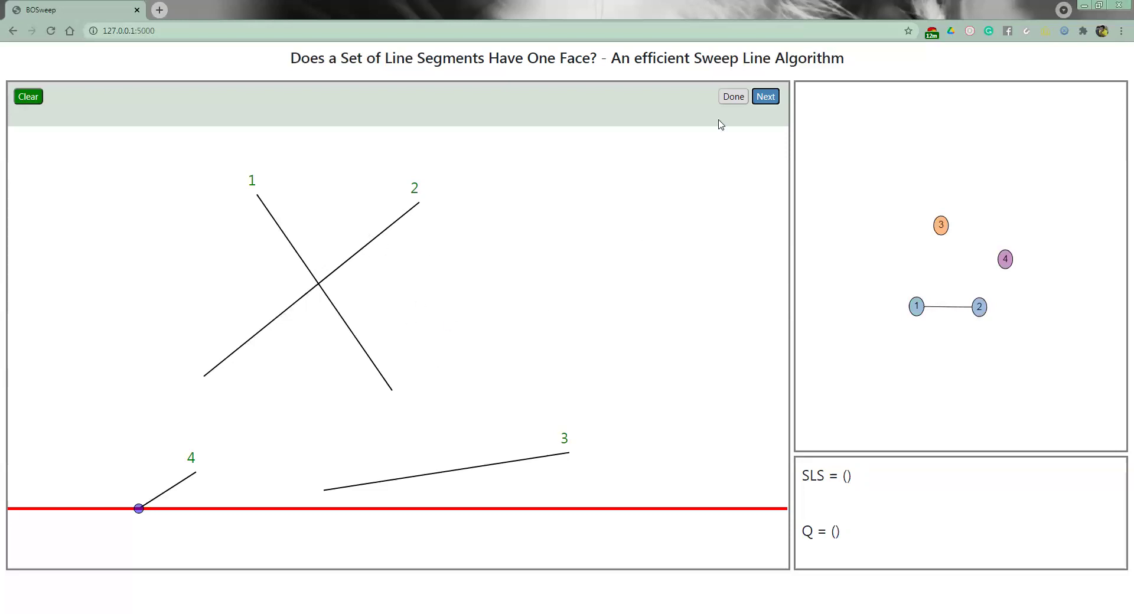
- Finish the sweep, highlight the one-face-at-infinity result, and dismiss the alert
click(774, 99)
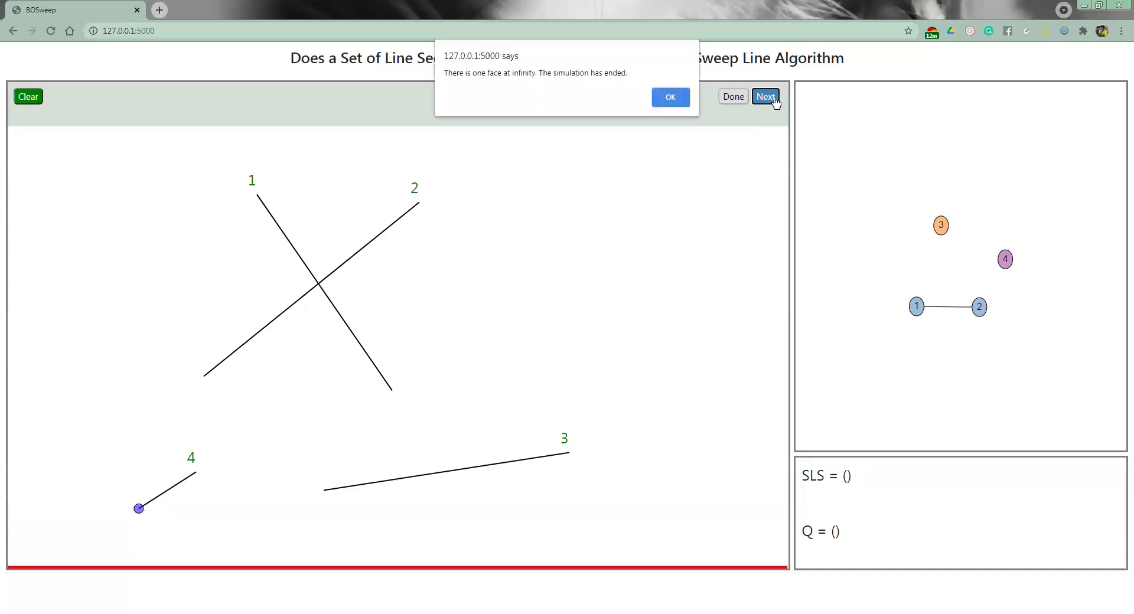
drag(445, 72, 548, 81)
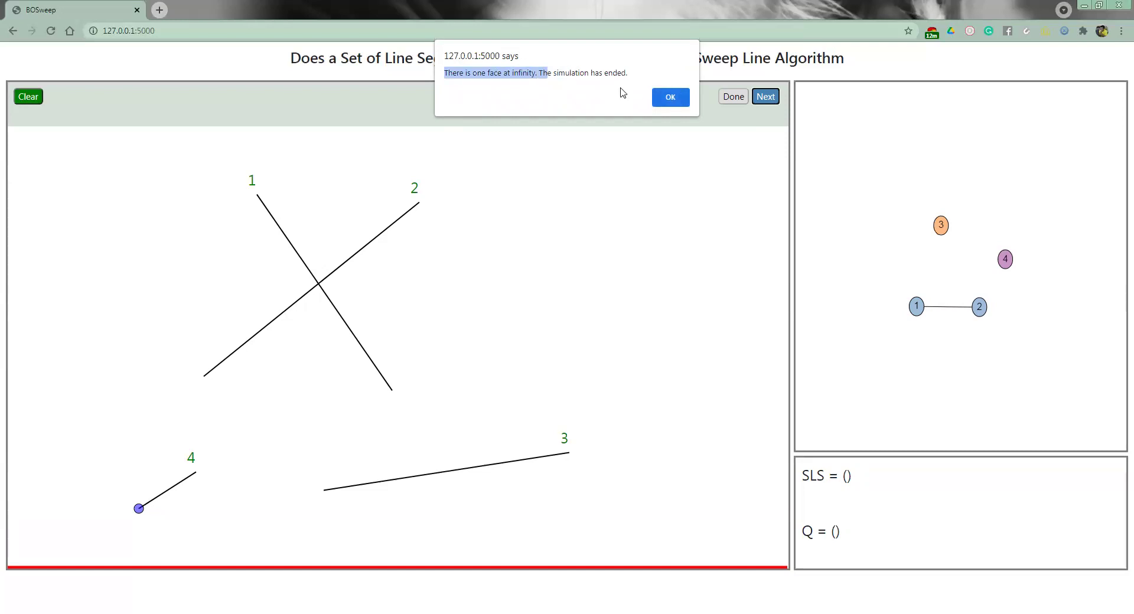
click(672, 98)
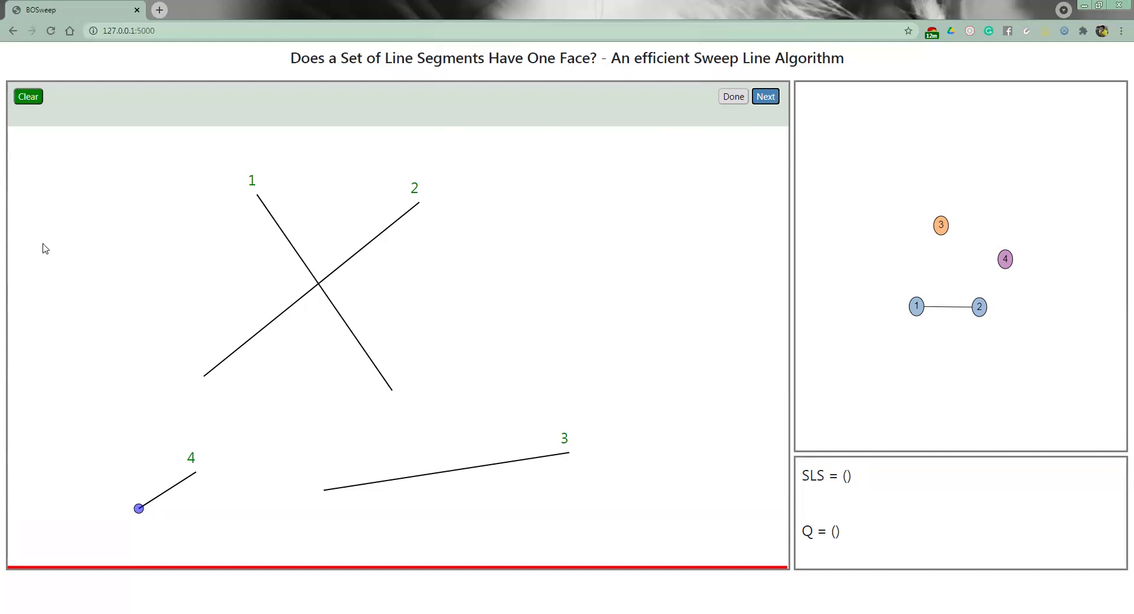